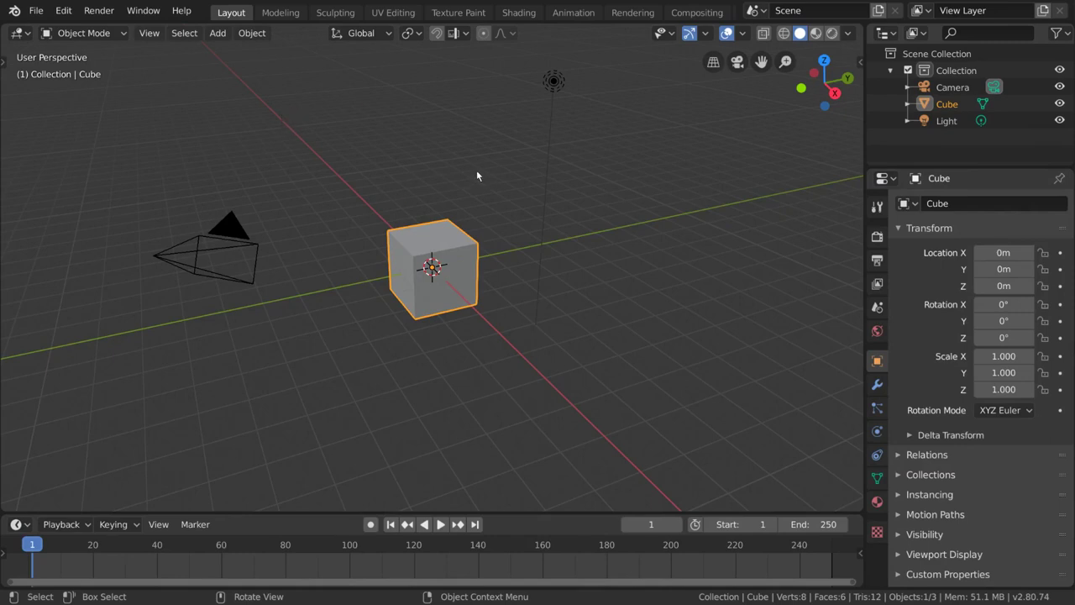
Step: Add a torus mesh at the origin, intersecting the default cube
click(218, 33)
mouse_move(239, 53)
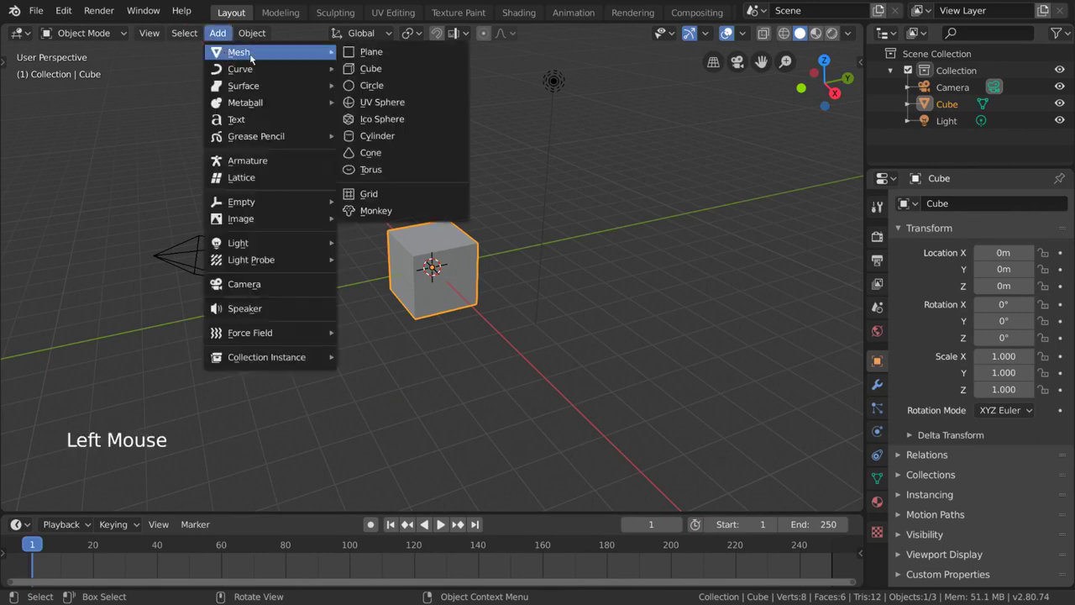
click(395, 172)
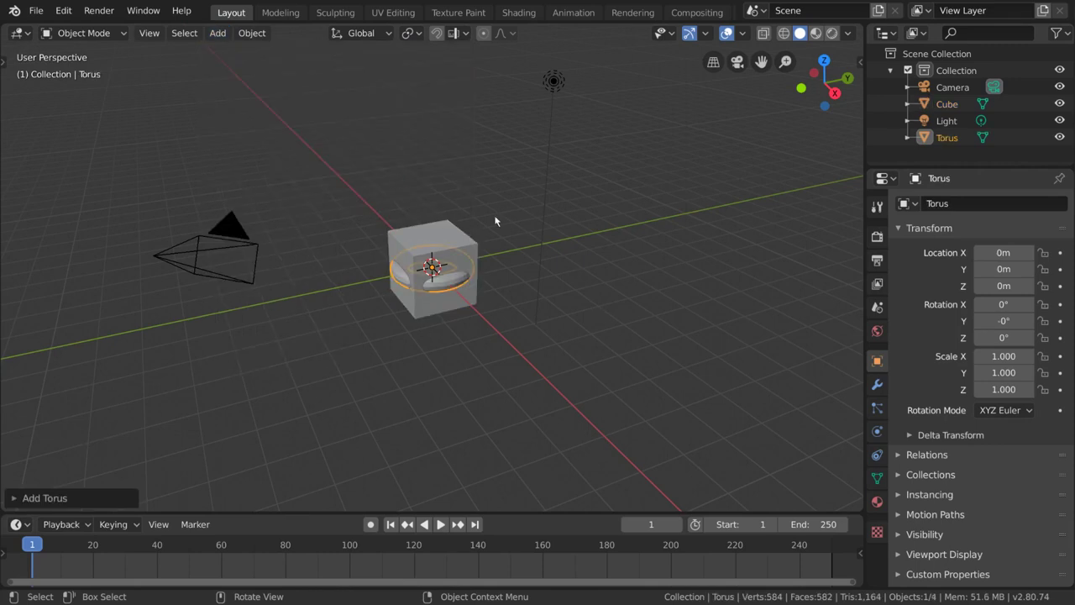
key(shift+a)
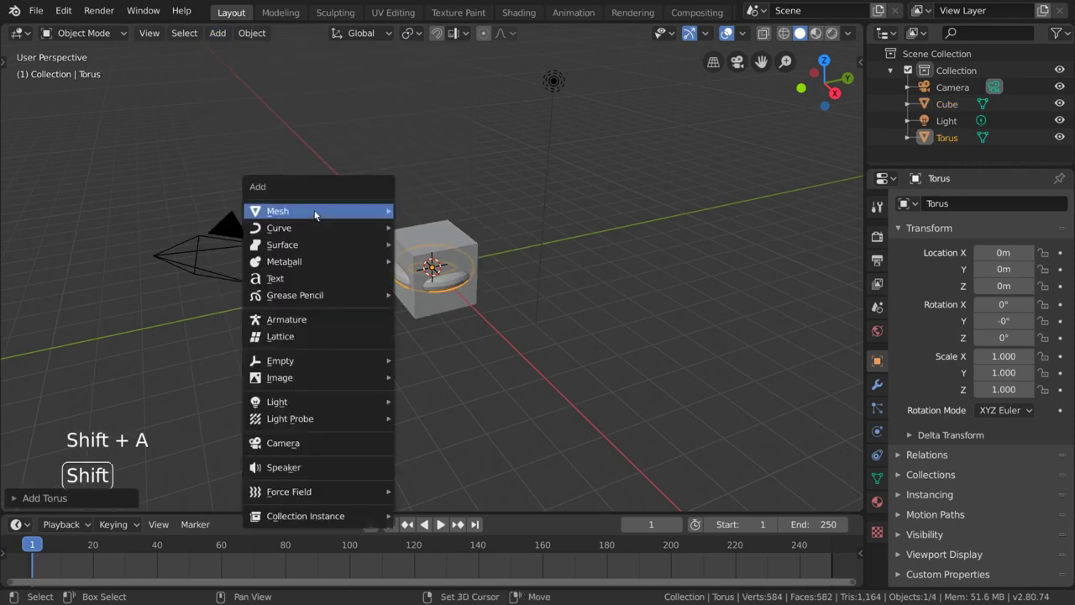
mouse_move(315, 216)
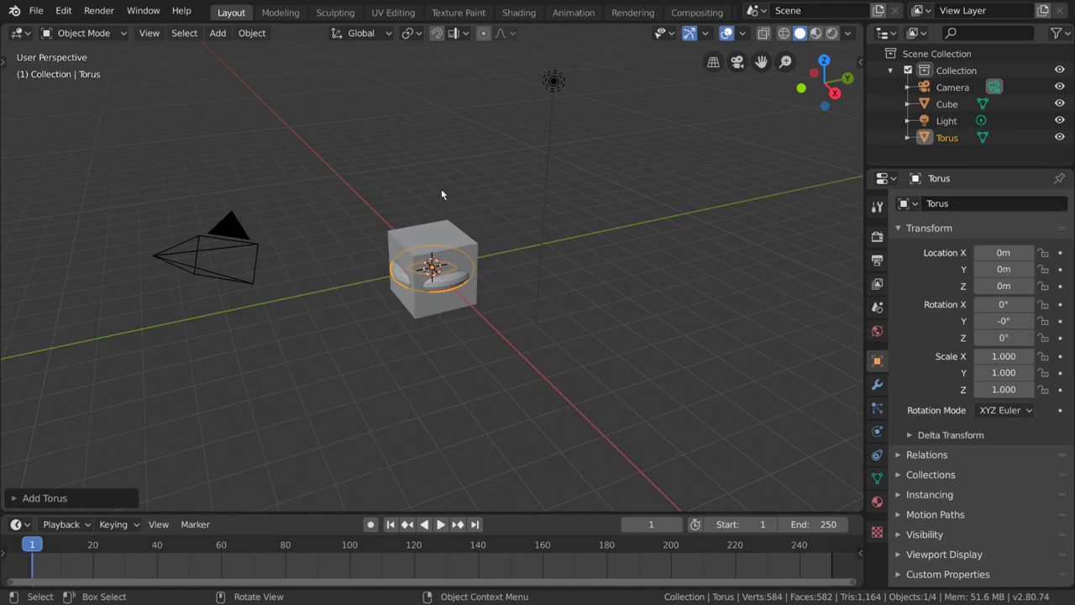
Step: Add a Suzanne monkey head mesh to the scene
click(217, 32)
mouse_move(229, 54)
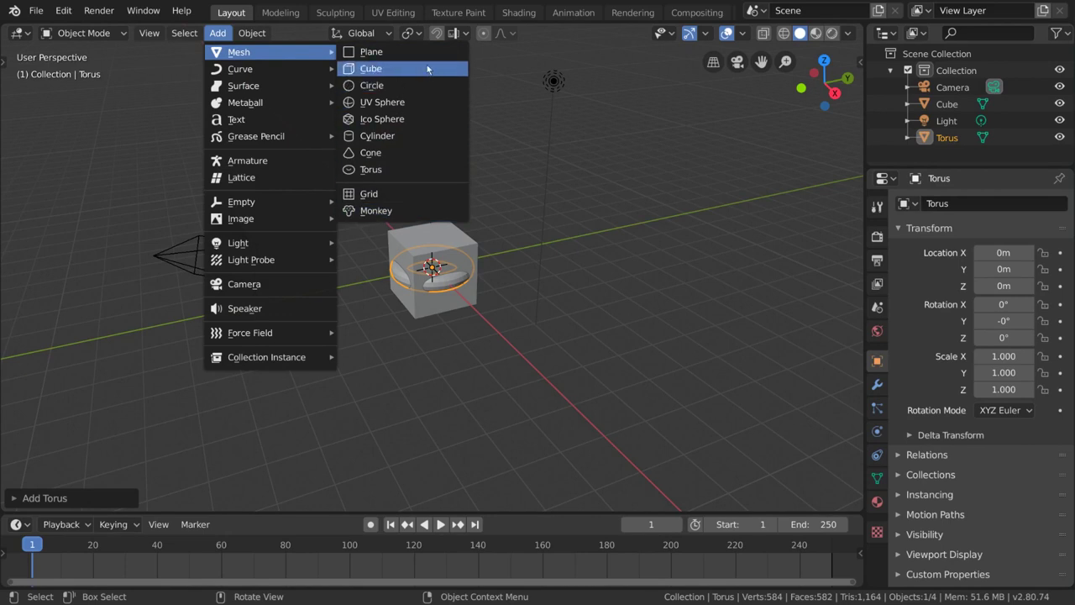
click(422, 214)
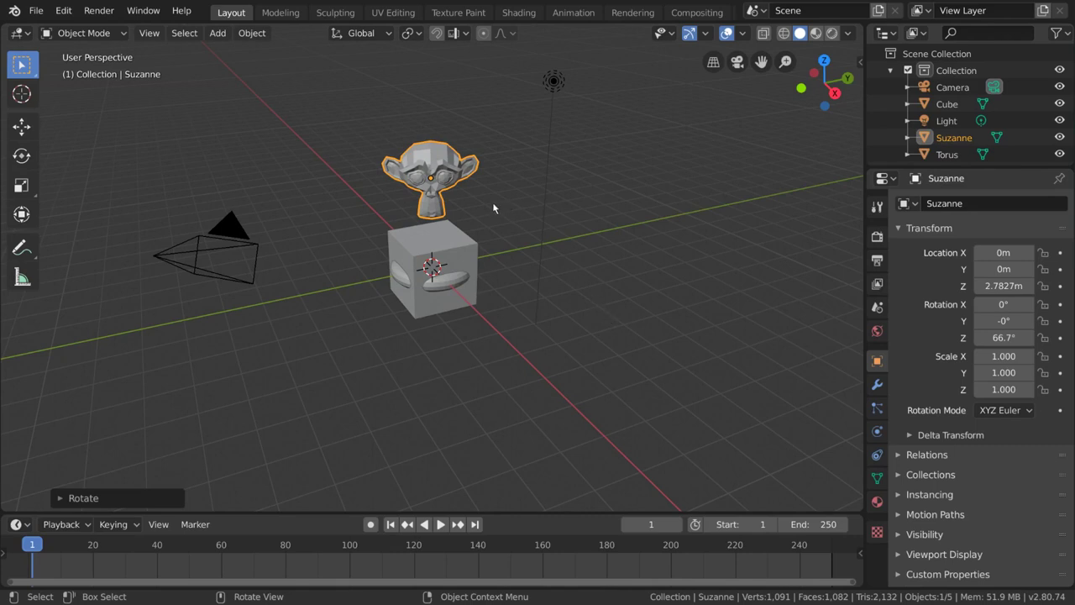
Step: Delete the monkey head through the Object menu, undo, then delete it again
click(461, 237)
double_click(460, 178)
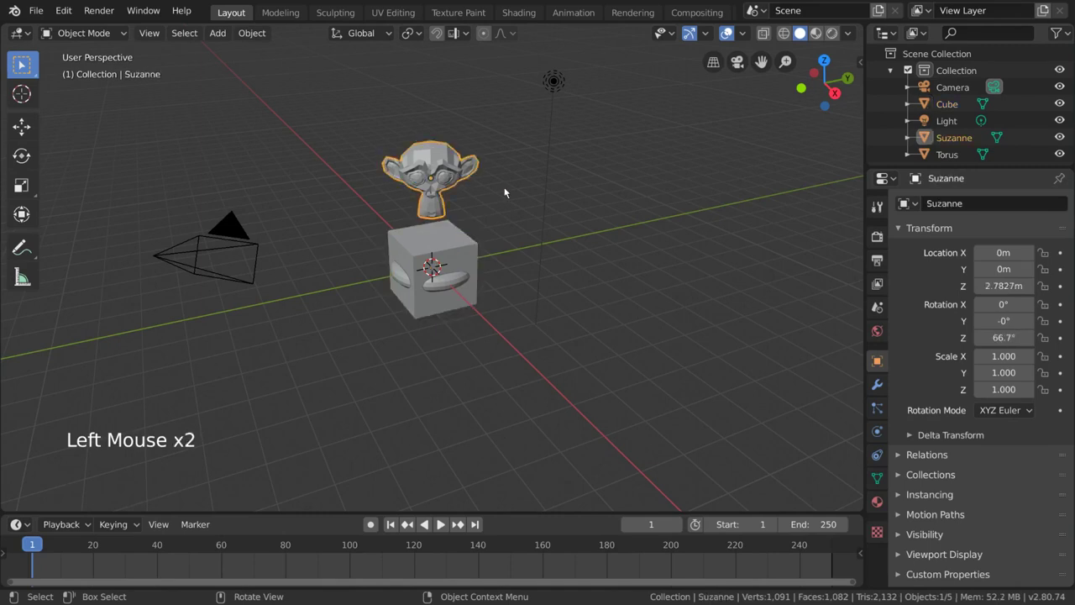
click(241, 38)
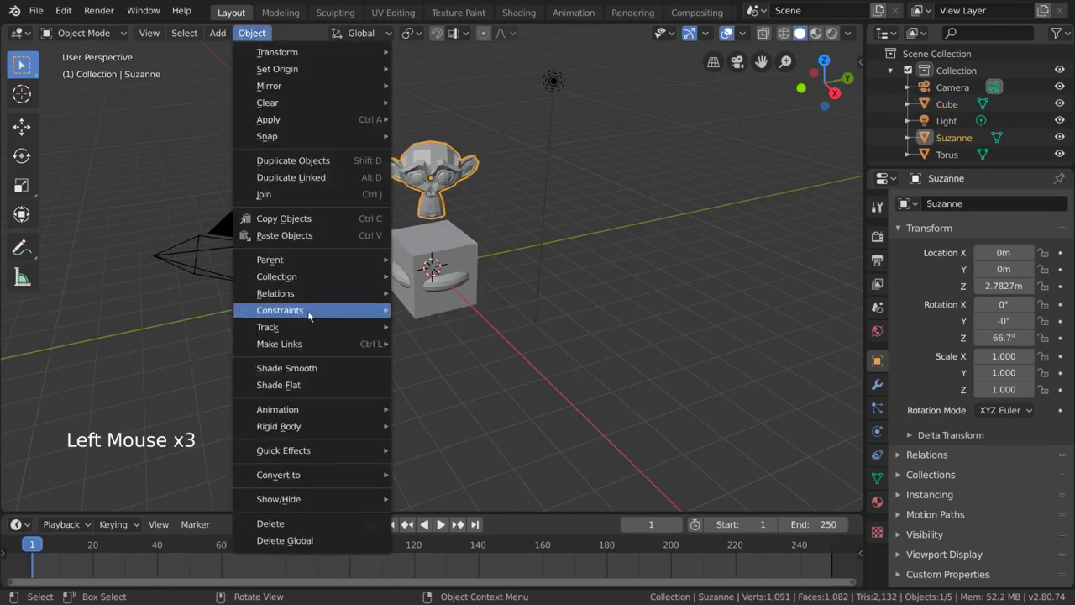
click(311, 525)
key(ctrl+z)
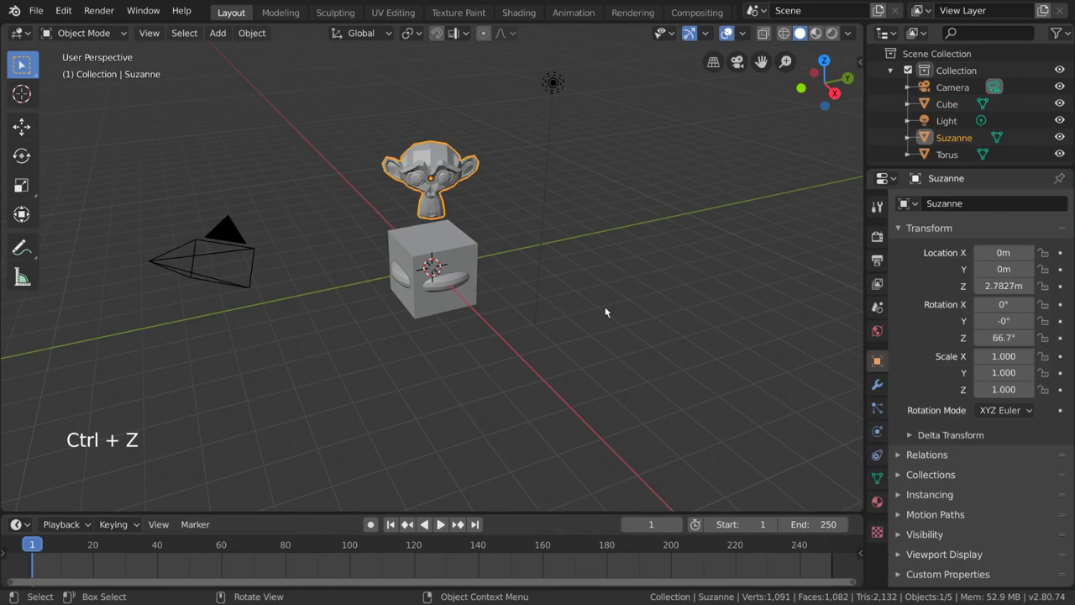
key(Delete)
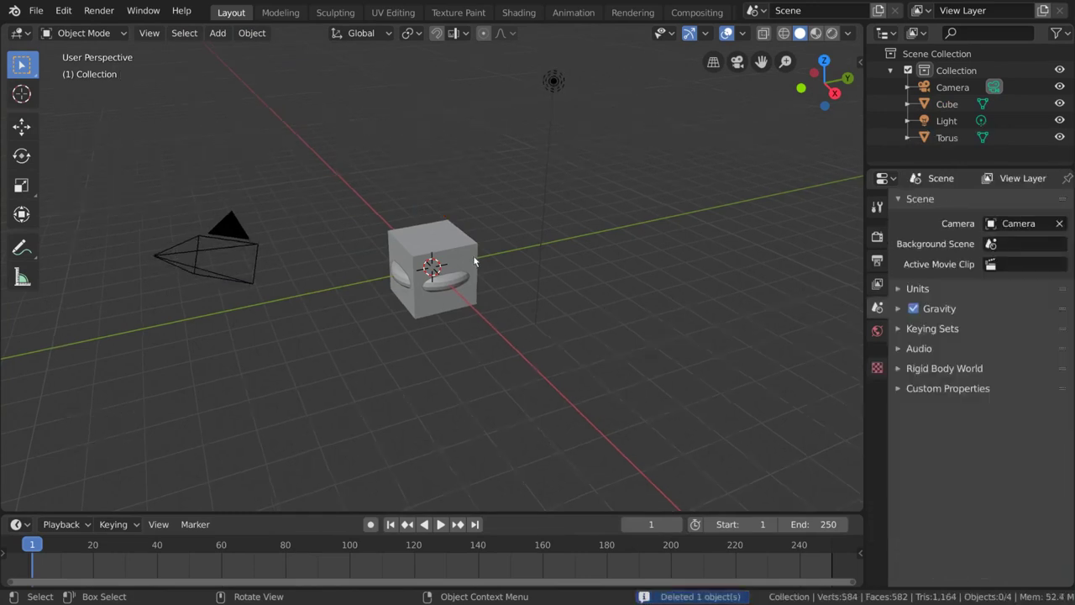
Step: Delete the cube with X, confirm it, and select the torus
click(474, 258)
key(x)
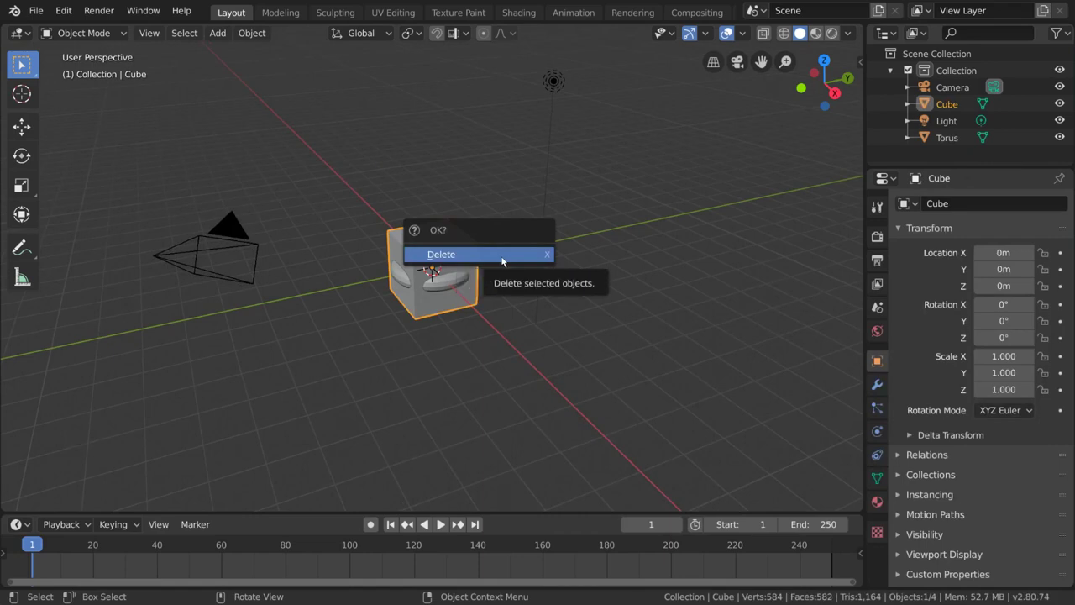
click(502, 263)
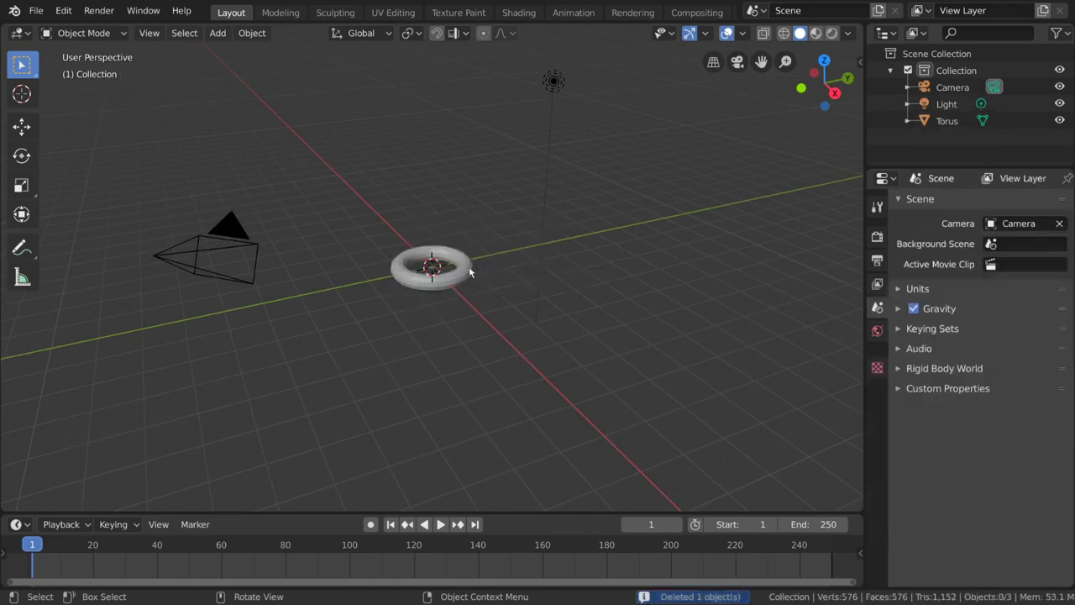
click(468, 272)
Step: Delete the torus from the scene
key(Delete)
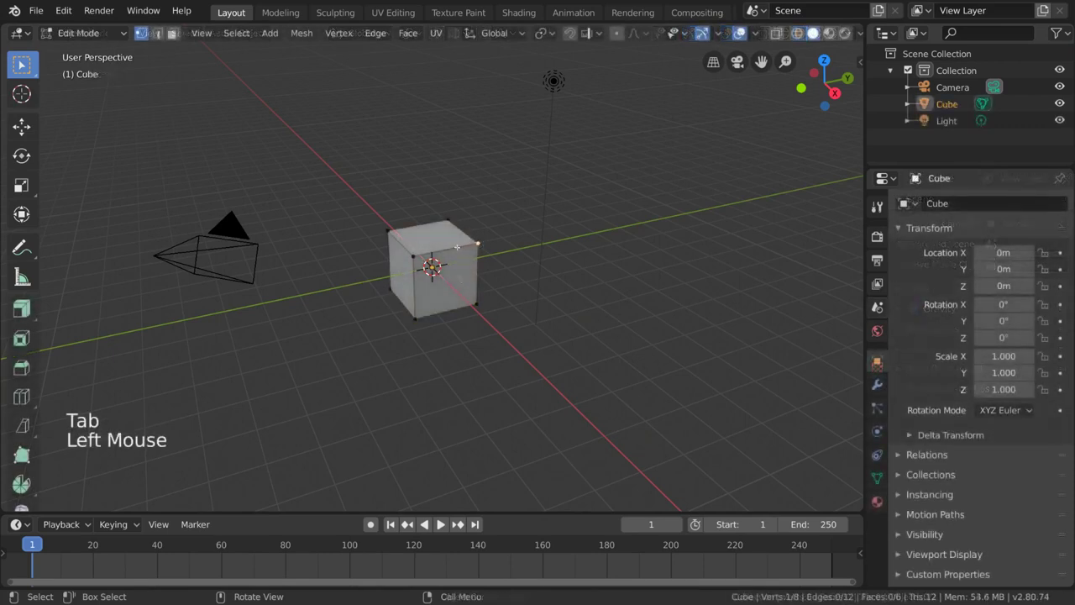
key(shift)
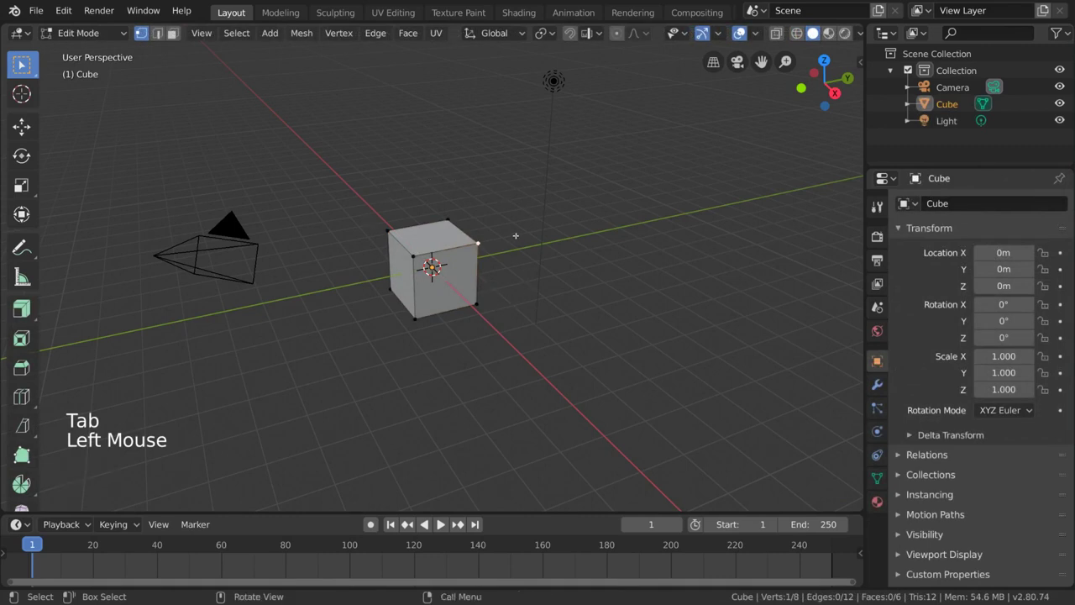
key(x)
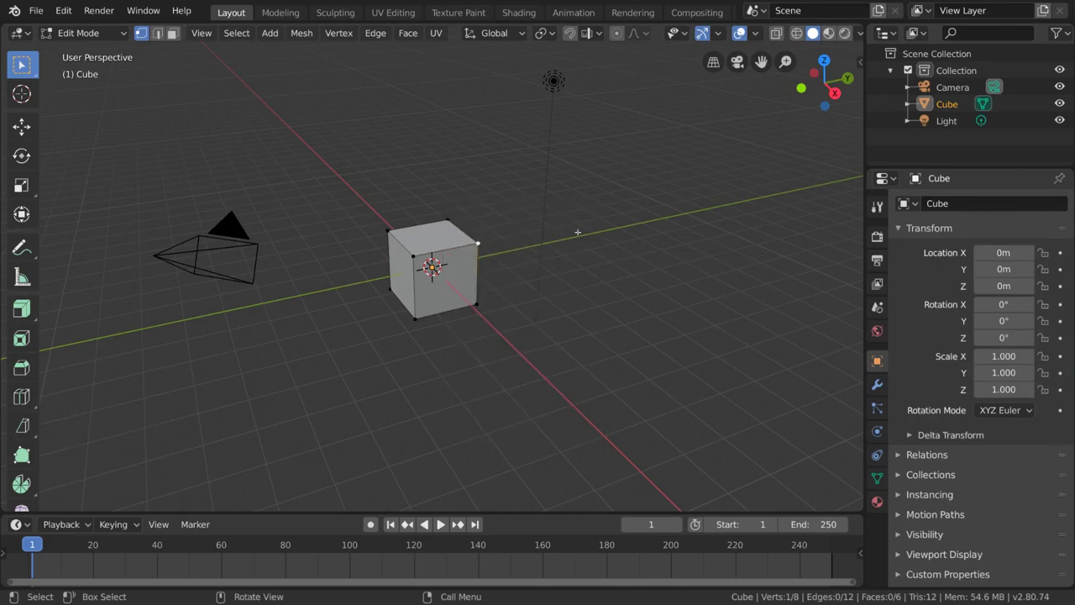
Step: In Edit Mode, delete one corner vertex of the cube, then undo it
click(465, 303)
click(477, 242)
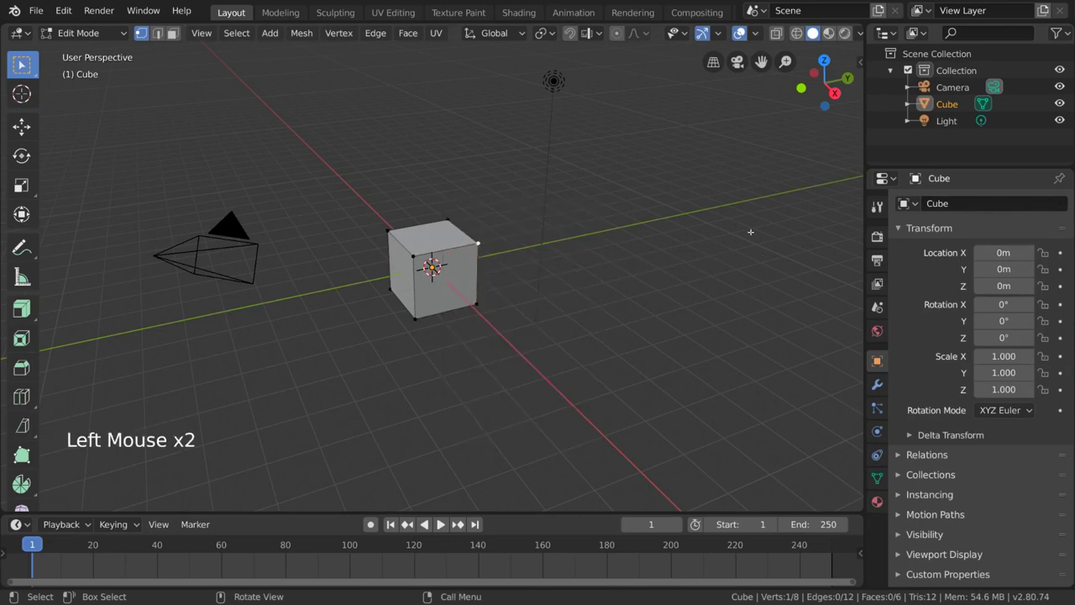
key(x)
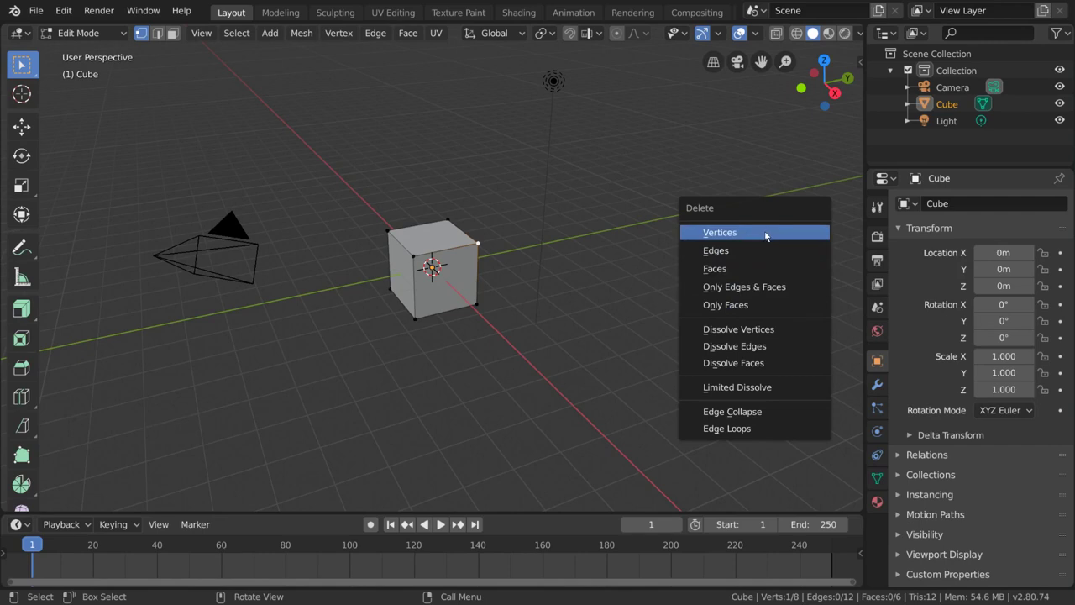
click(766, 232)
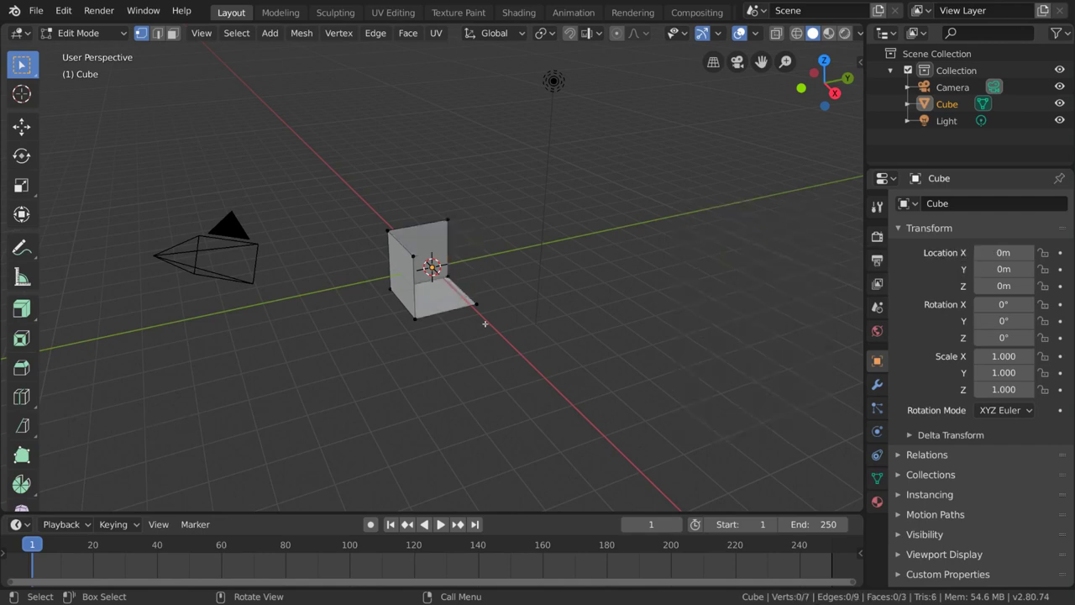
key(ctrl+z)
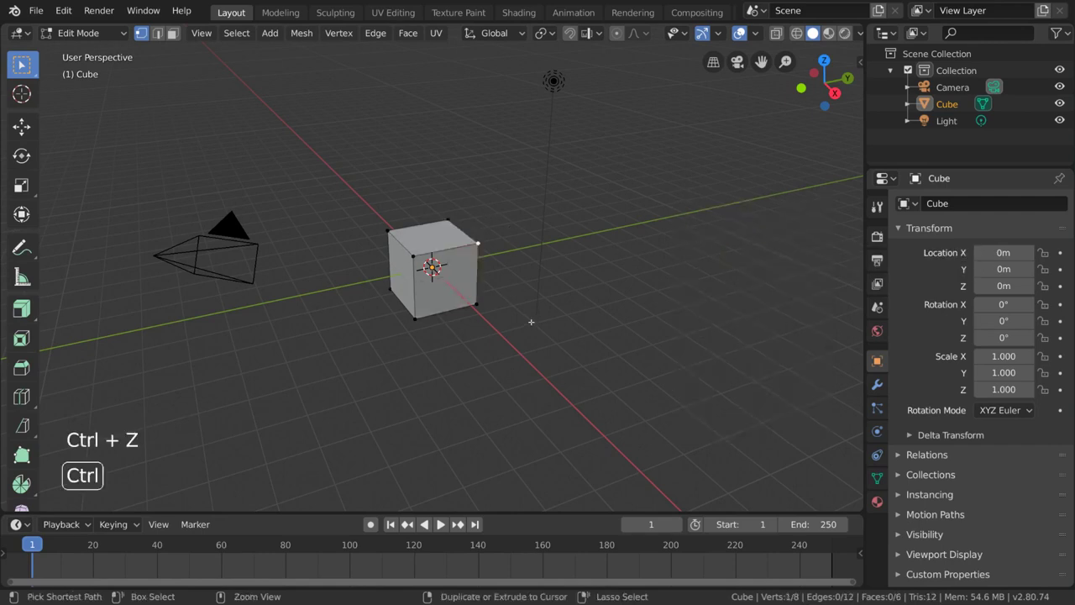
Step: Select the four front vertices, delete their Edges, then undo the deletion
shift+click(414, 257)
shift+click(418, 318)
shift+click(478, 304)
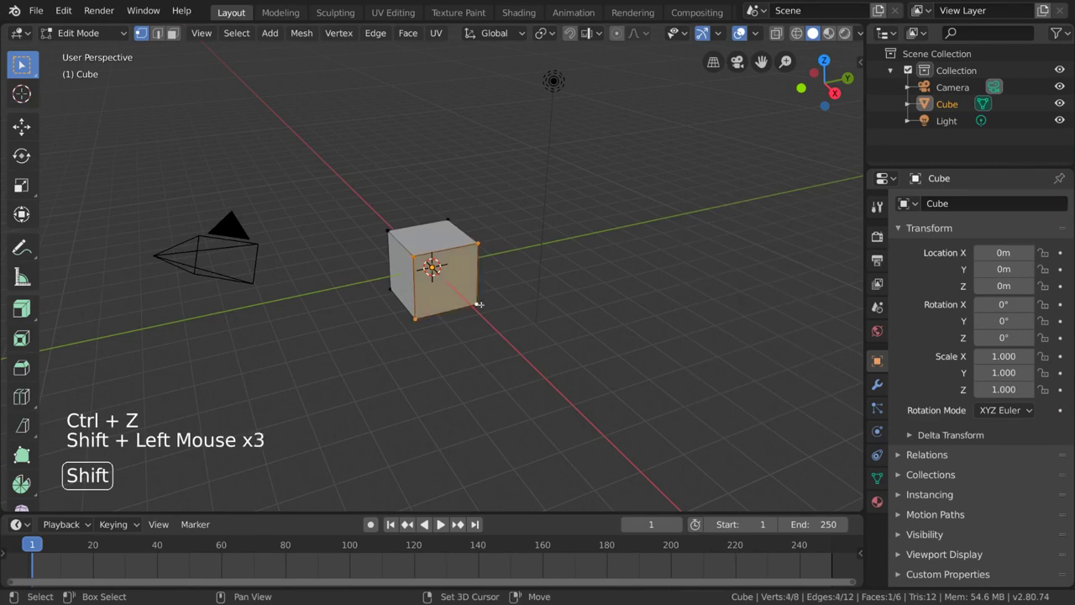
key(x)
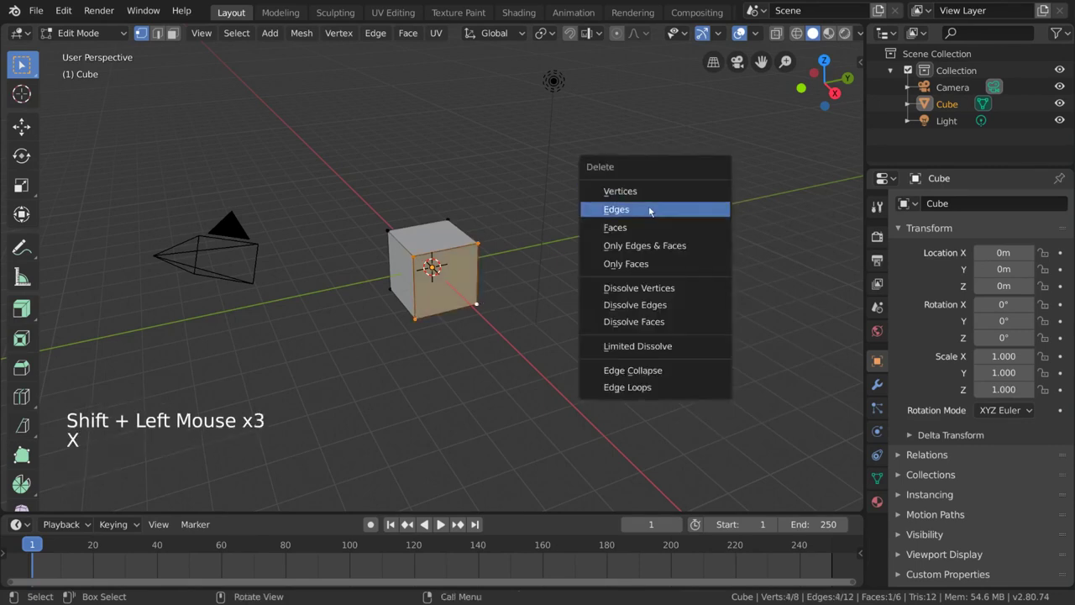
click(650, 210)
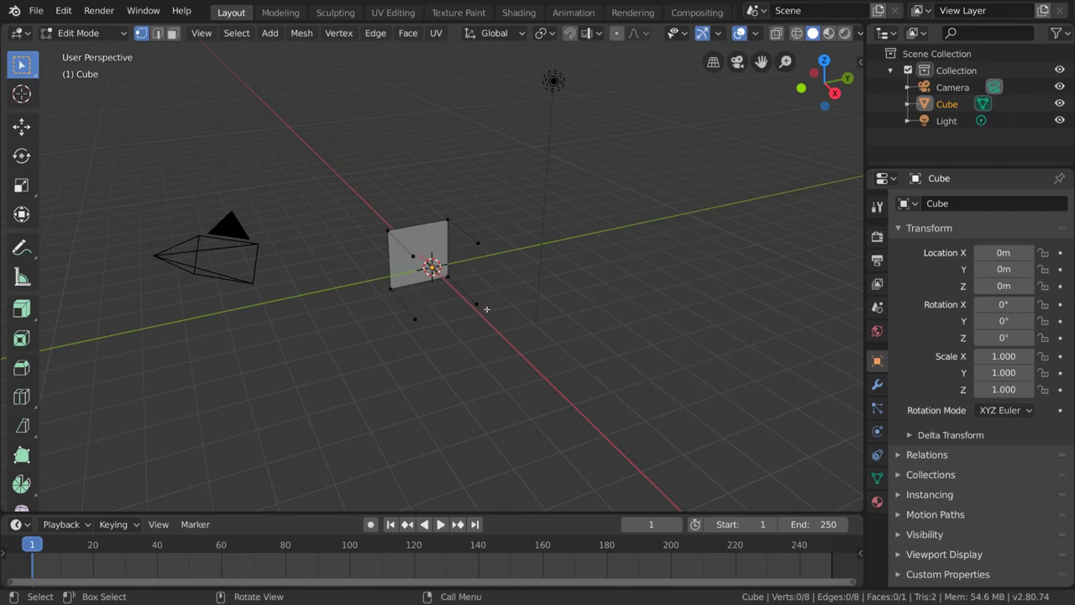
key(ctrl+z)
Step: Delete only the front face to leave an open box, undo, and reopen Delete
key(x)
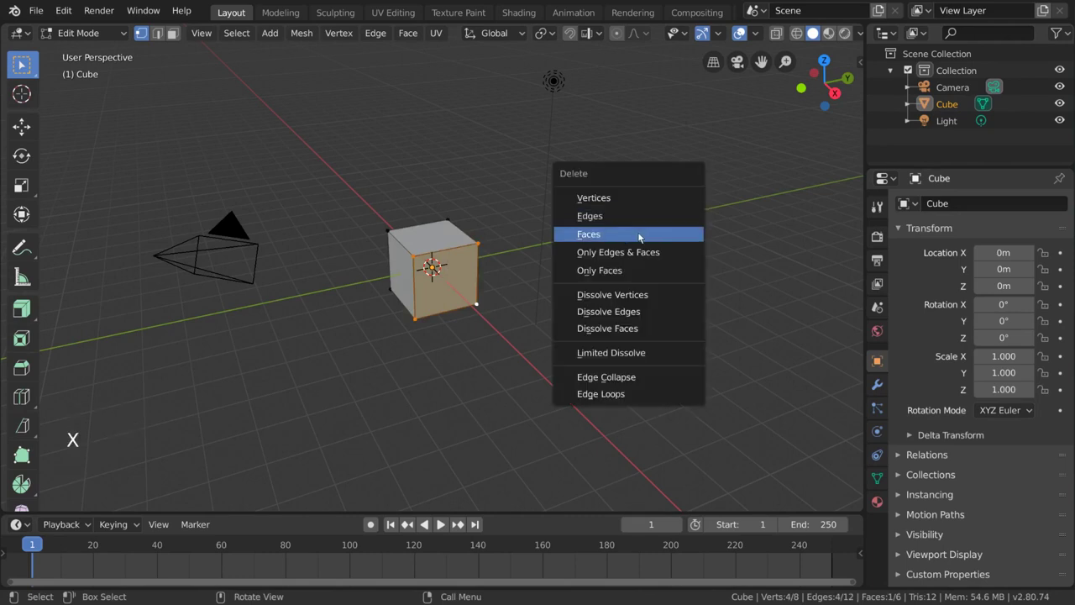
click(638, 236)
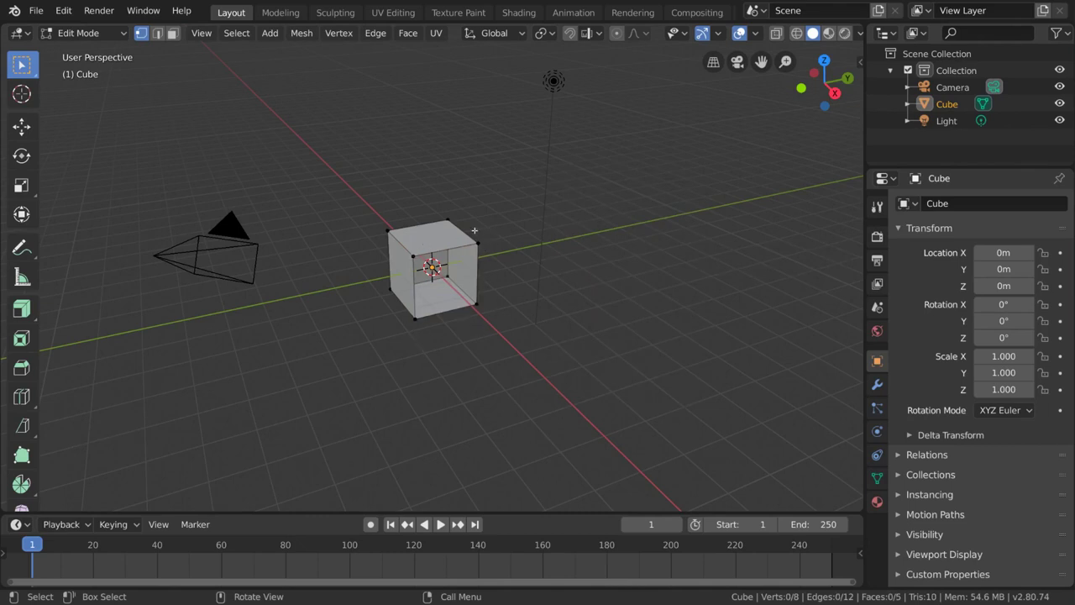
key(ctrl+z)
key(x)
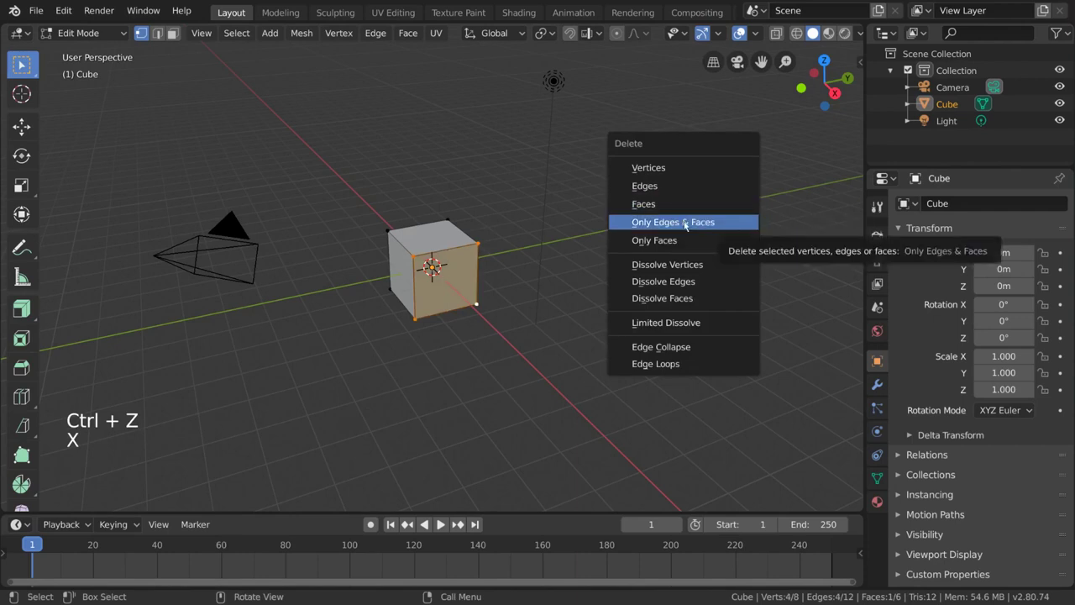
Step: Select the whole cube, try Only Edges & Faces and undo, then delete Only Faces
key(a)
key(x)
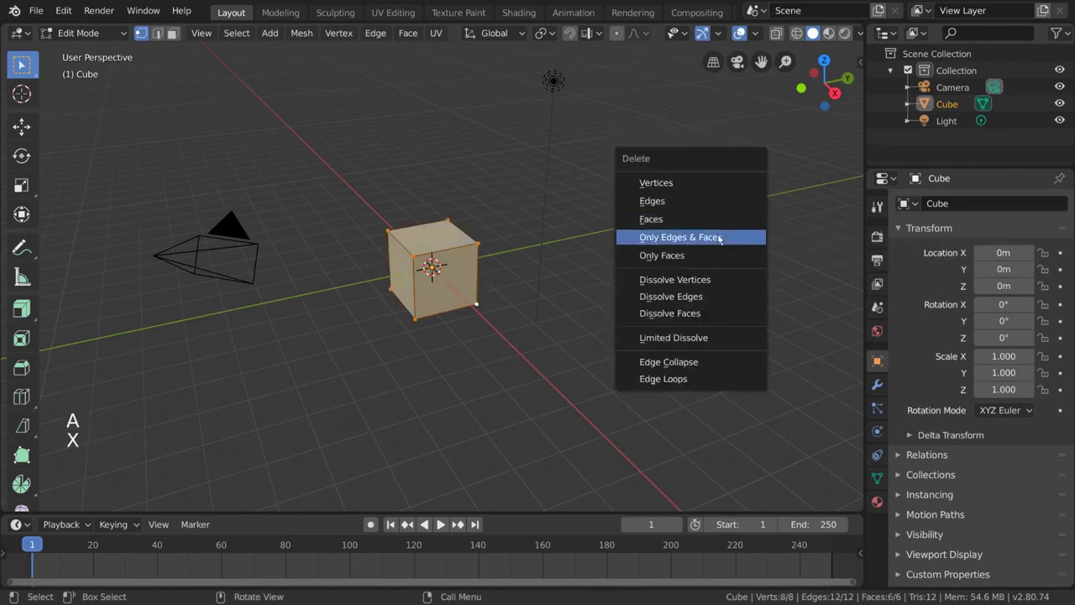
click(718, 234)
key(a)
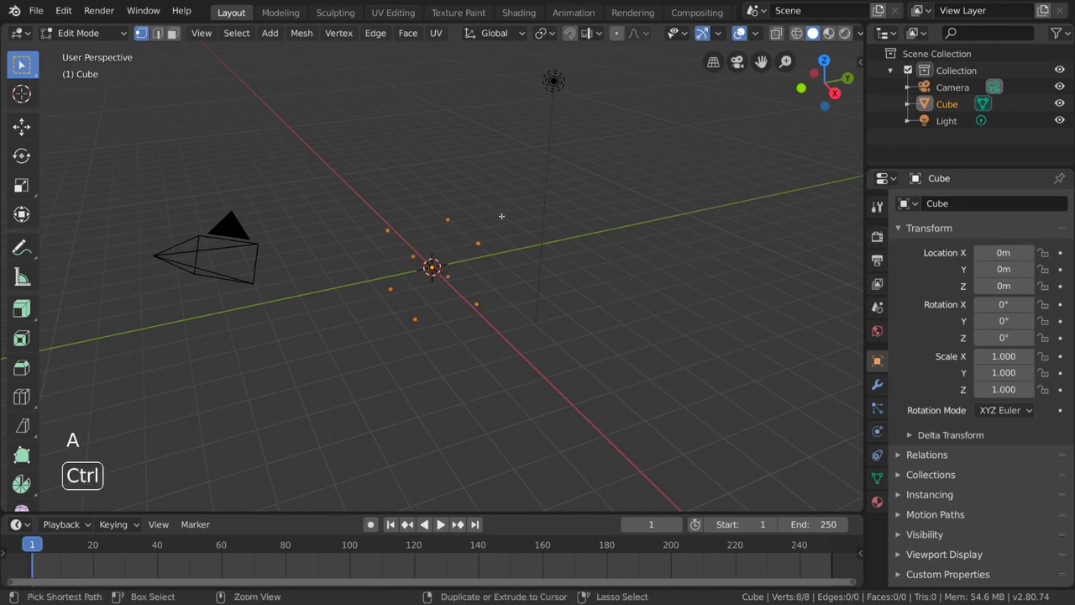
key(ctrl+z)
key(ctrl+z)
key(ctrl+z)
key(x)
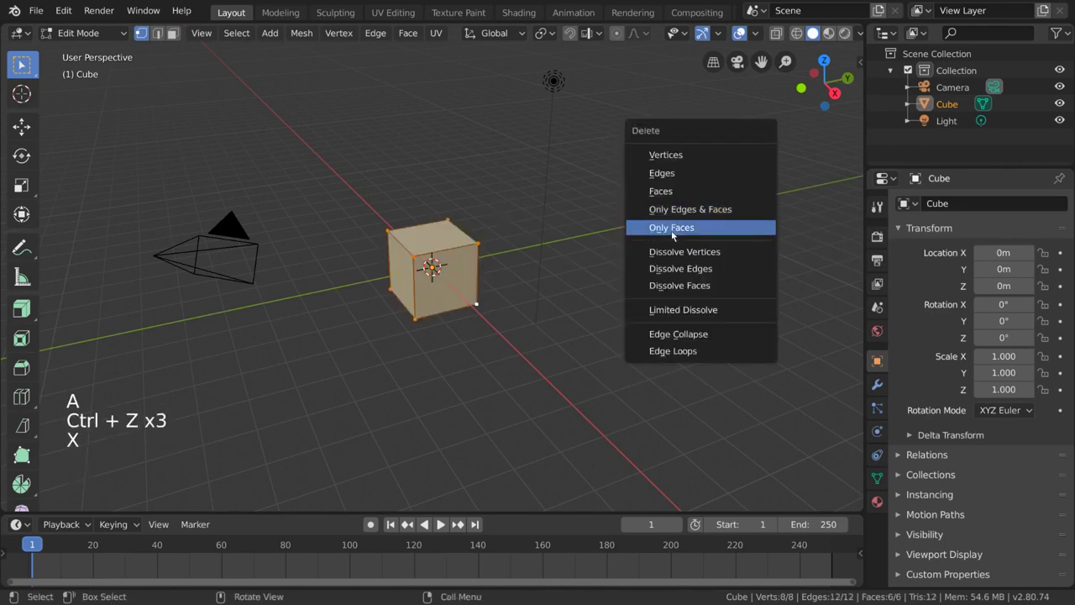
click(714, 228)
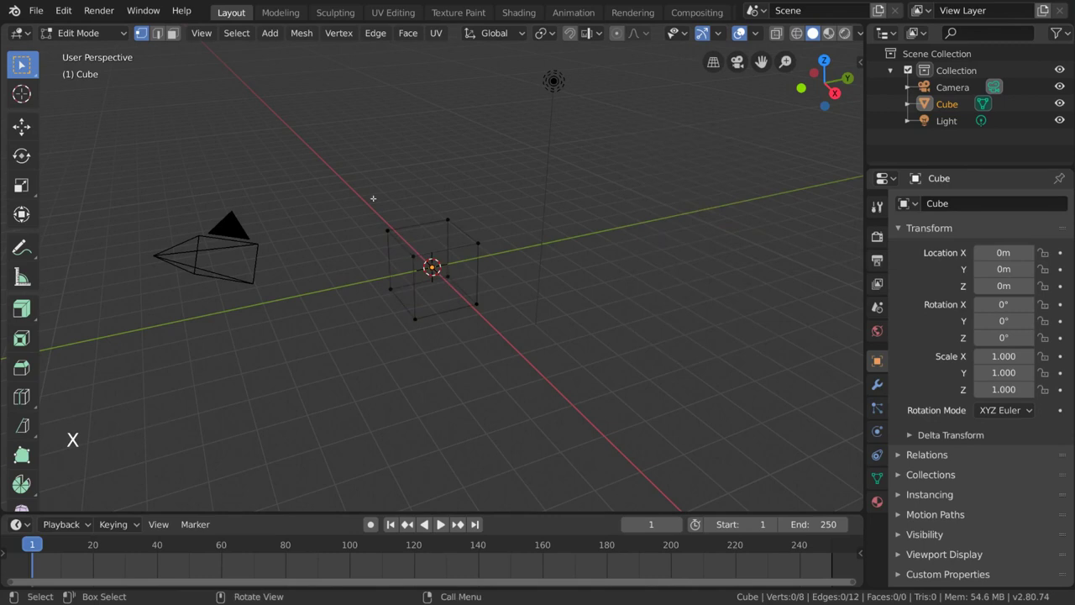
Step: Restore the faces, then dissolve a single corner vertex and zoom in to inspect it
key(a)
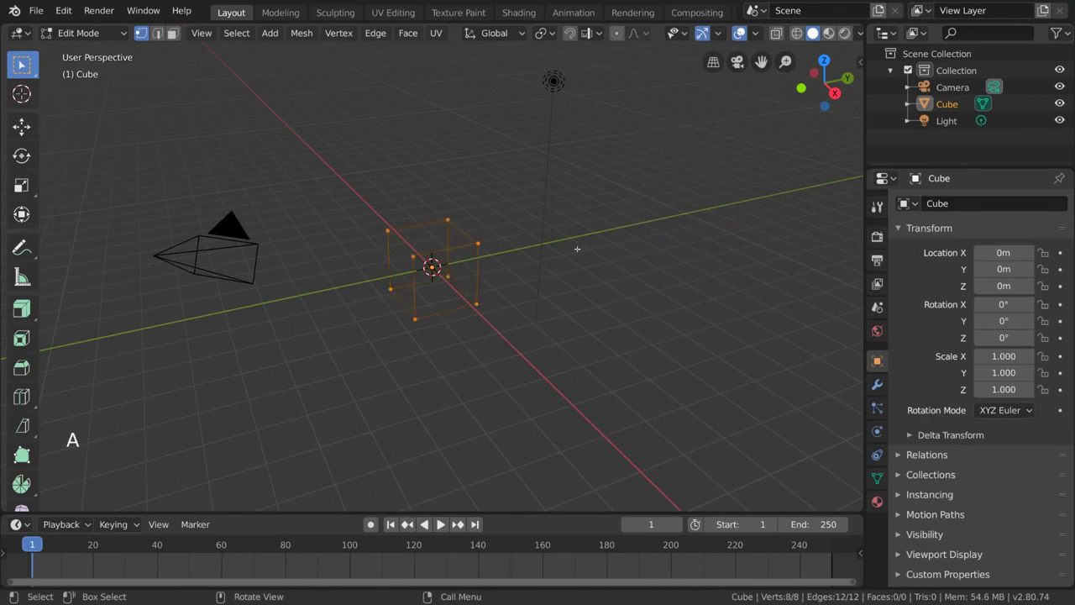
key(ctrl+z)
key(ctrl+z)
key(ctrl+z)
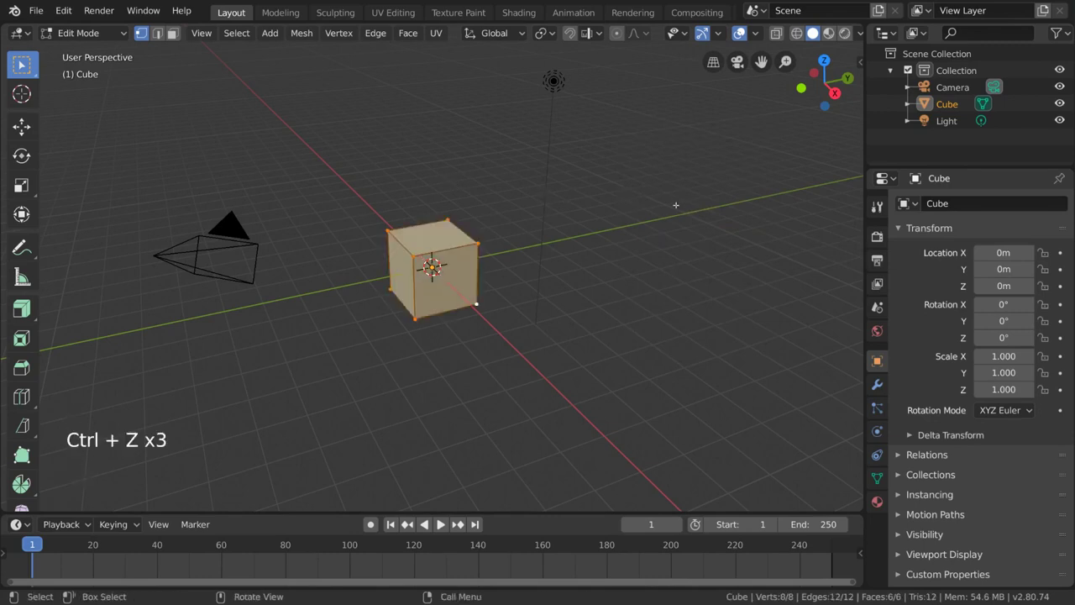
click(475, 244)
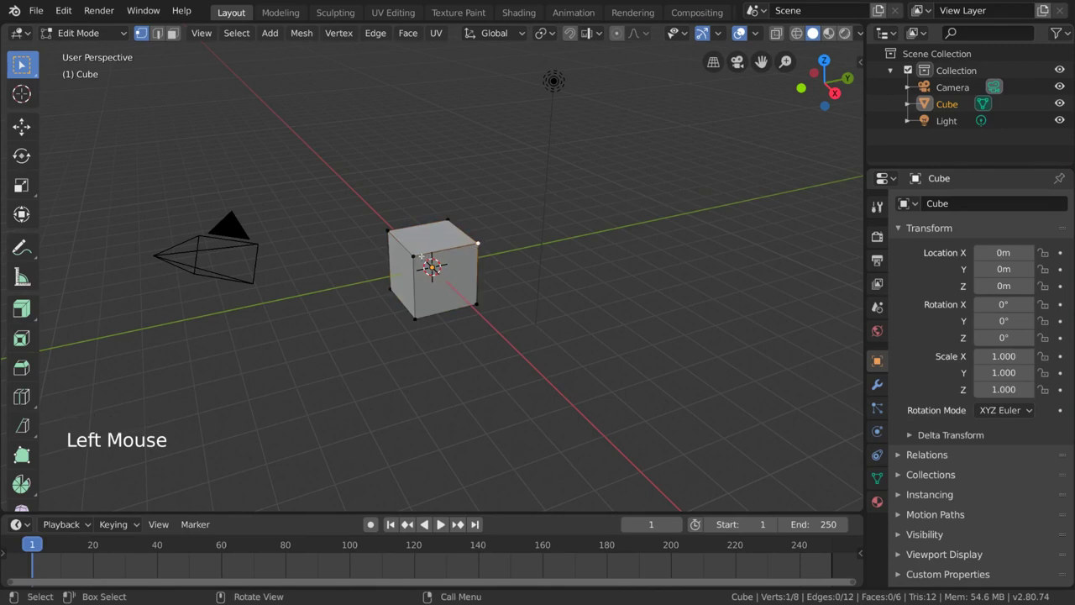
click(418, 258)
key(x)
key(x)
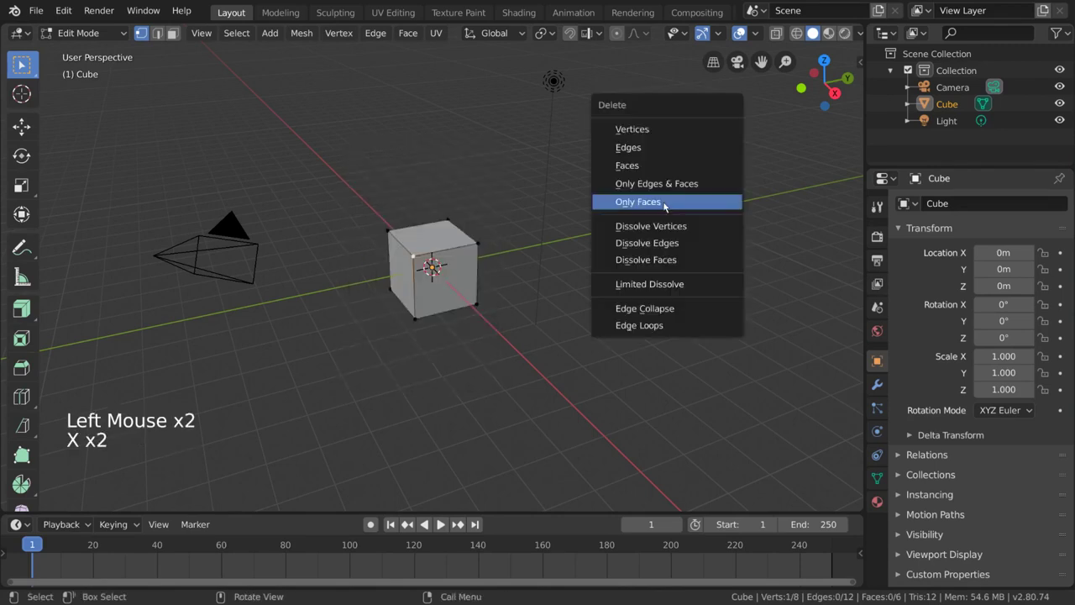
click(715, 226)
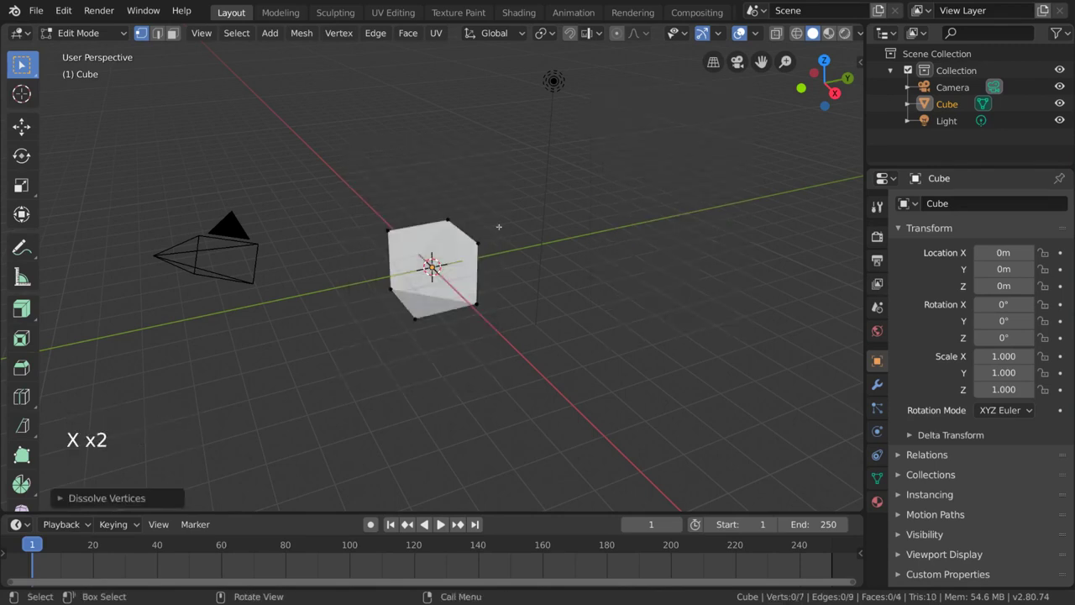
scroll(532, 261, up, 6)
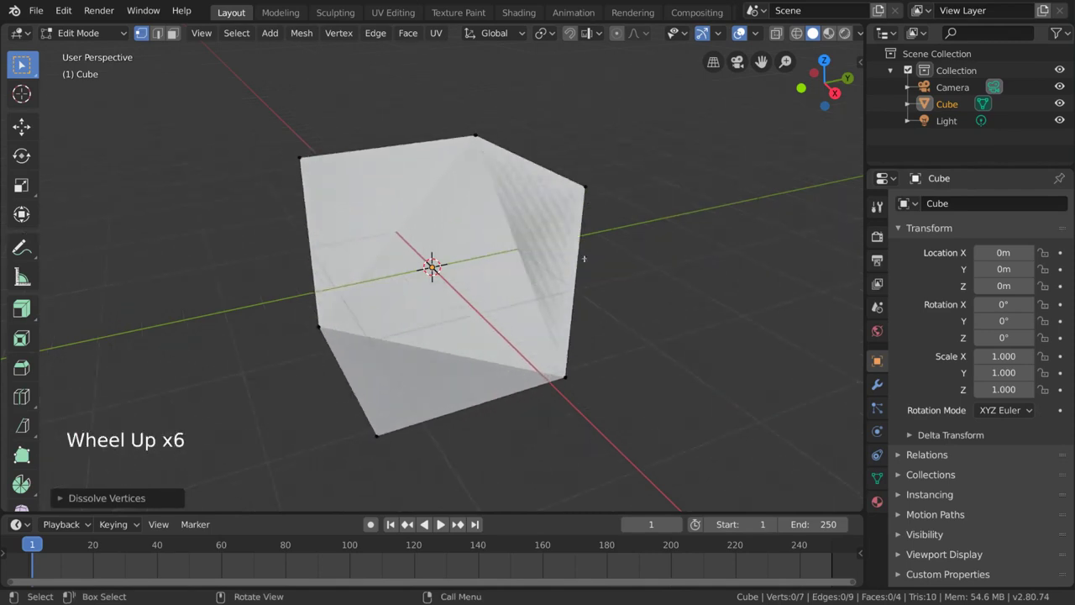
mouse_move(584, 258)
middle_down()
mouse_move(537, 252)
mouse_move(585, 249)
middle_up()
key(ctrl+z)
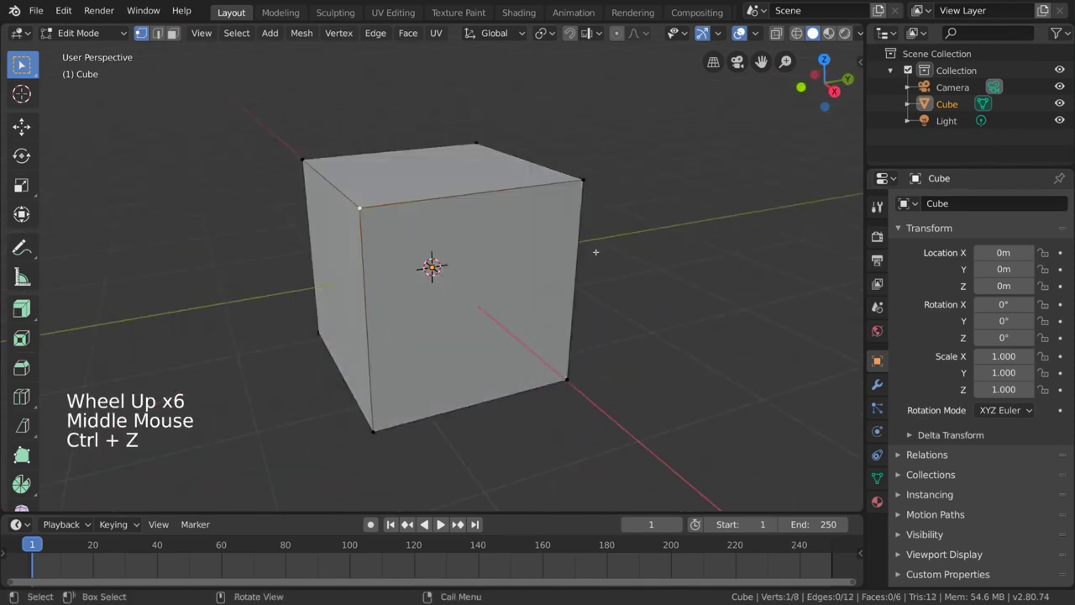
key(x)
key(ctrl+r)
click(410, 167)
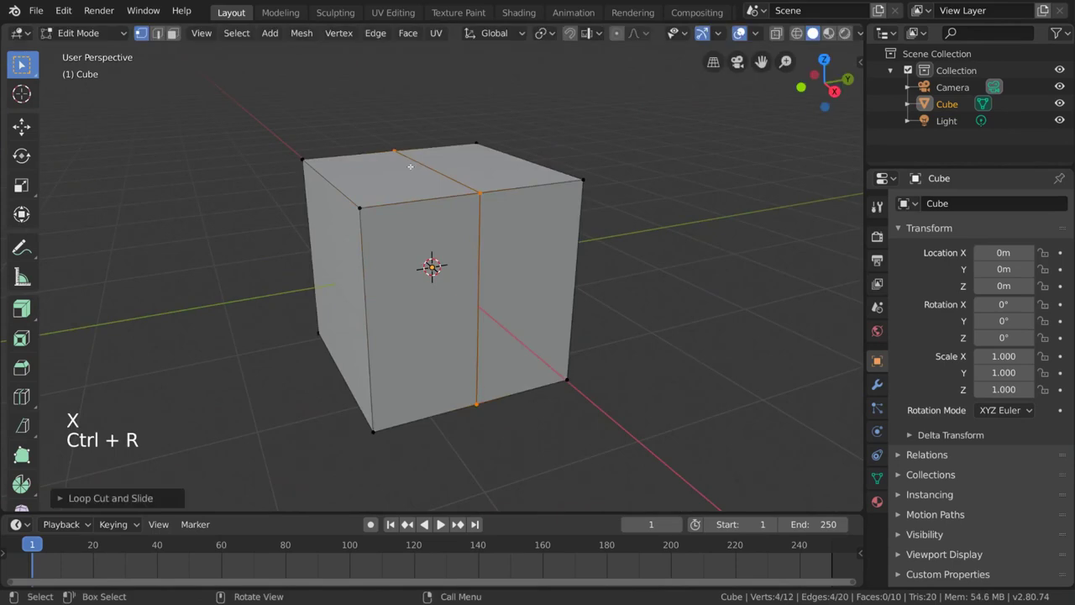
middle_drag(493, 190, 602, 224)
key(x)
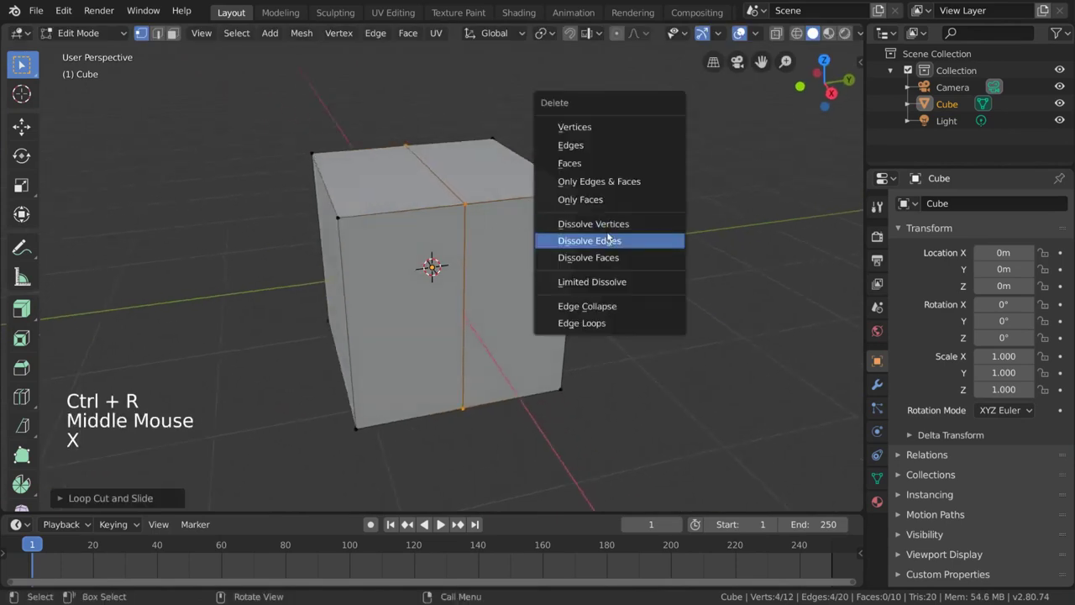
click(608, 241)
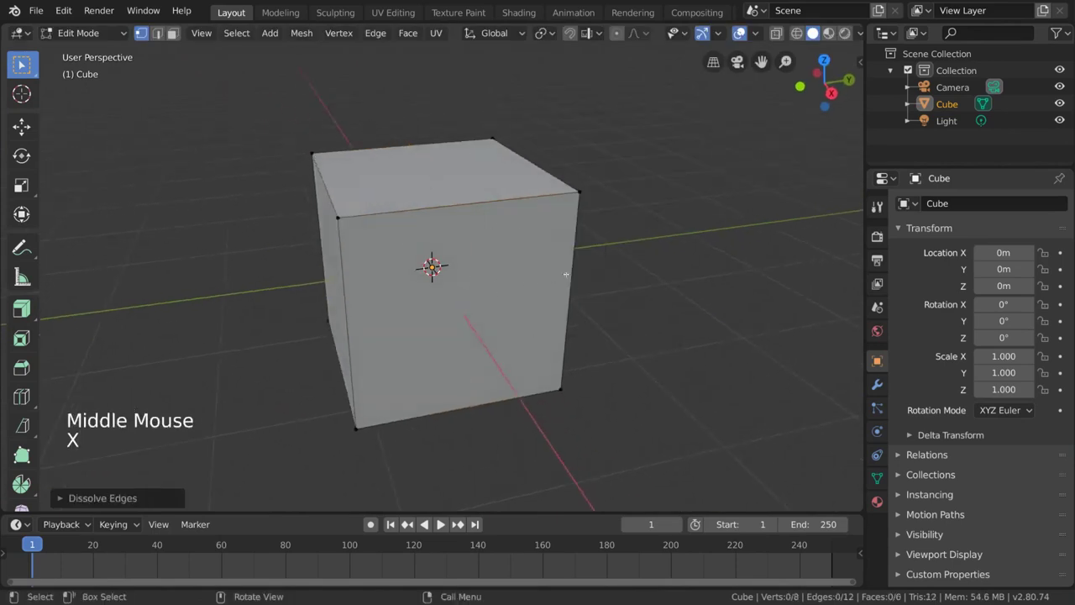
scroll(415, 227, down, 1)
Step: Collapse one top edge of the cube into a single vertex, then undo it
click(359, 226)
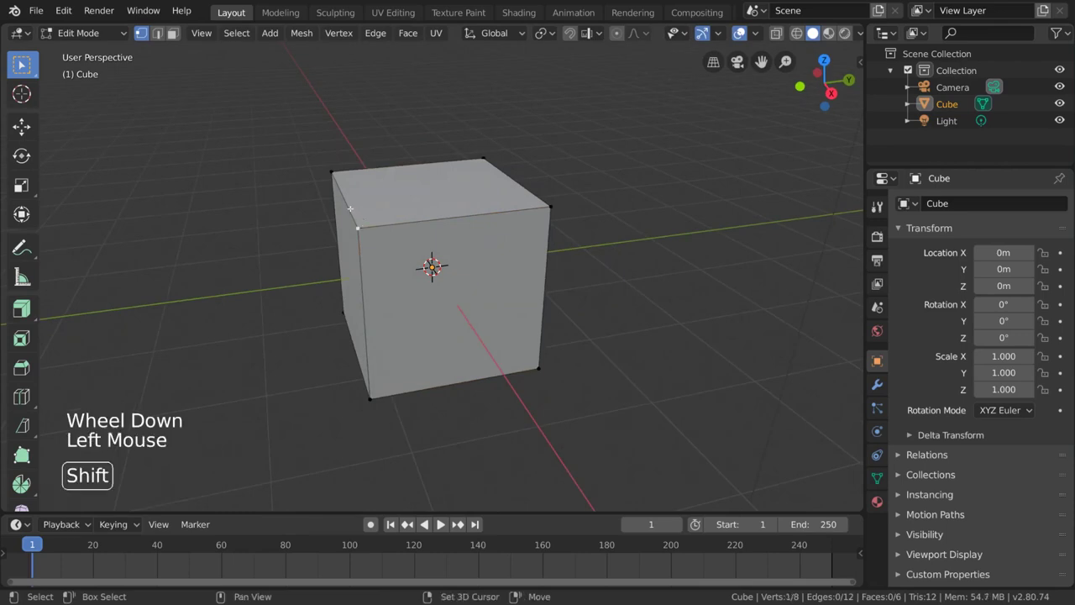
shift+click(332, 172)
middle_drag(332, 172, 495, 219)
key(x)
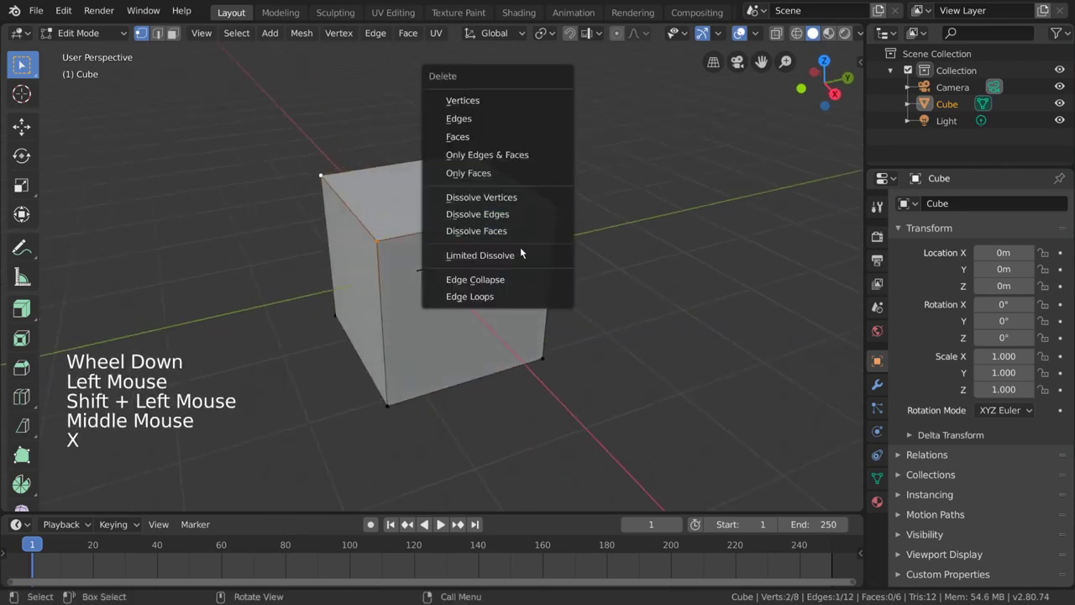
click(521, 279)
middle_drag(549, 261, 382, 275)
key(ctrl+z)
Step: Add a loop cut through the middle of the cube with Ctrl+R
key(ctrl+r)
click(487, 233)
click(487, 232)
Step: Select the four left-face vertices and delete them with Edge Loops
click(375, 237)
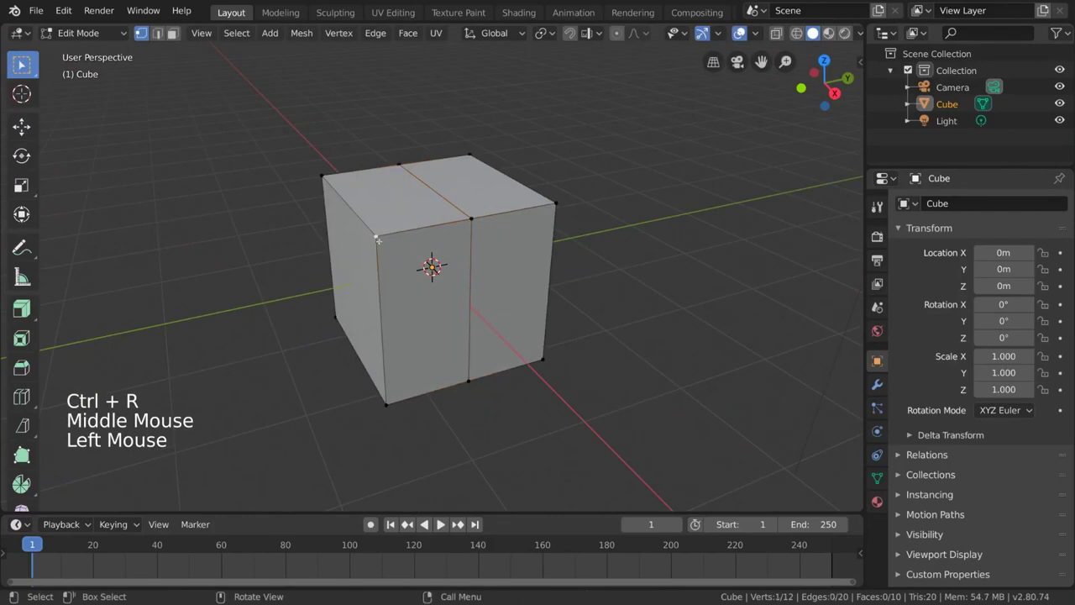
shift+click(322, 176)
shift+click(335, 317)
shift+click(386, 401)
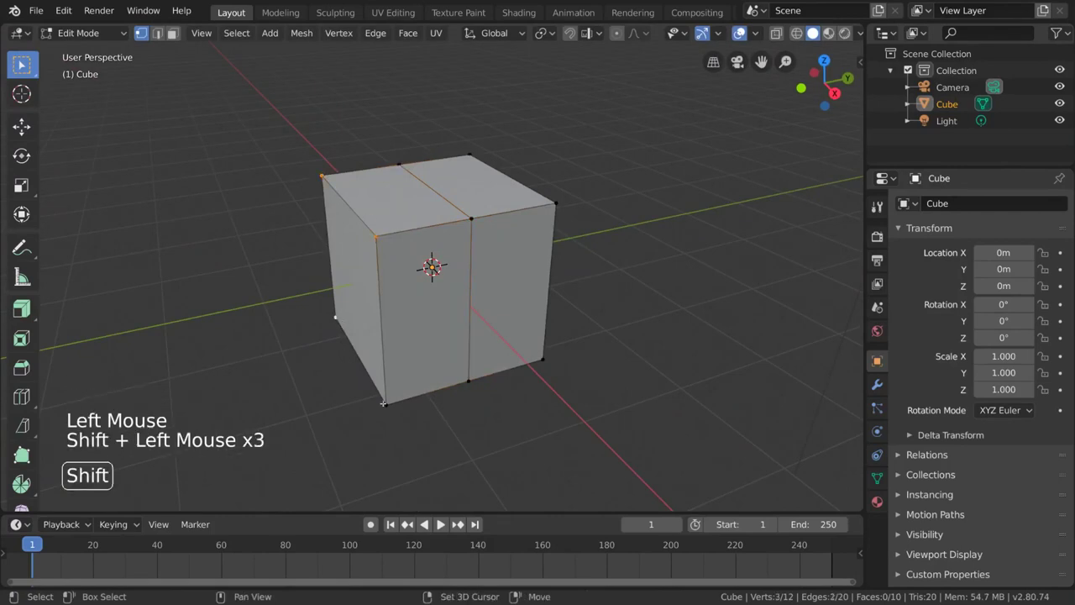
key(x)
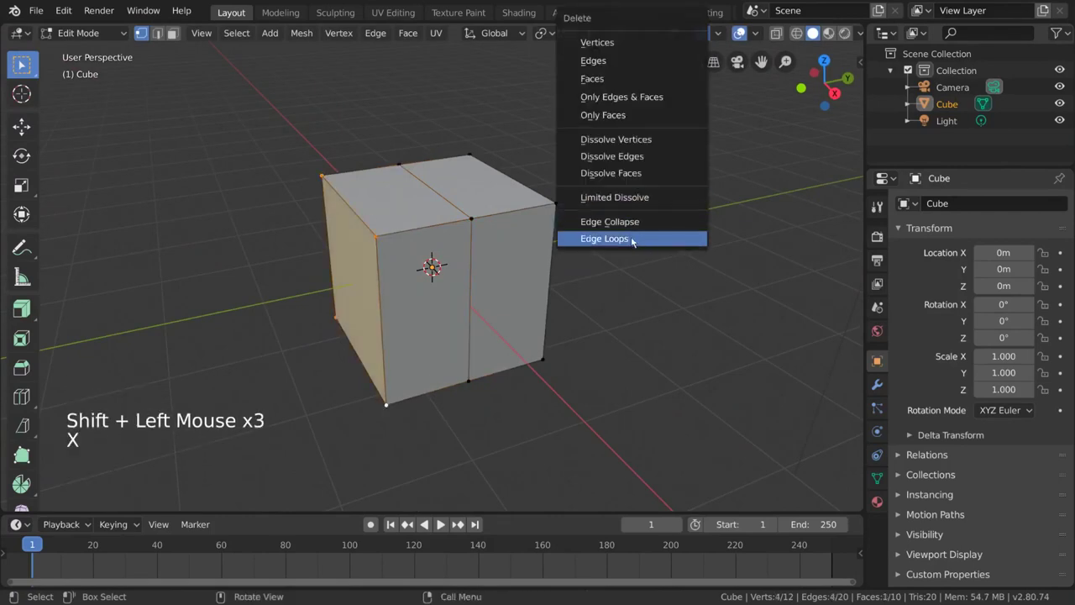
click(644, 243)
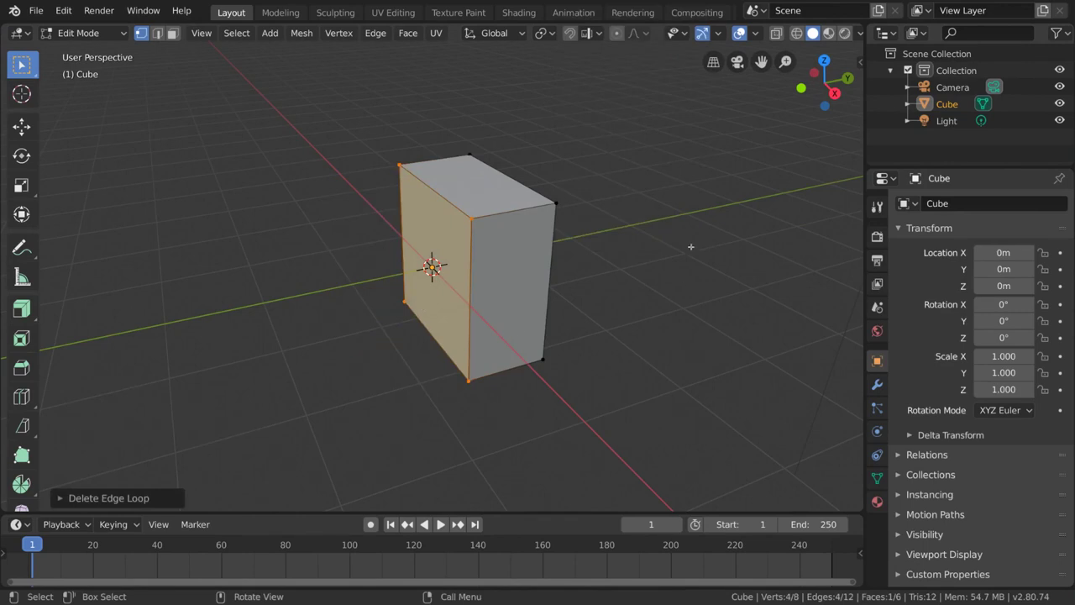
Step: Undo back to the plain 8-vertex, 12-edge, 6-face cube and zoom out
key(ctrl+z)
key(ctrl+z)
key(ctrl+z)
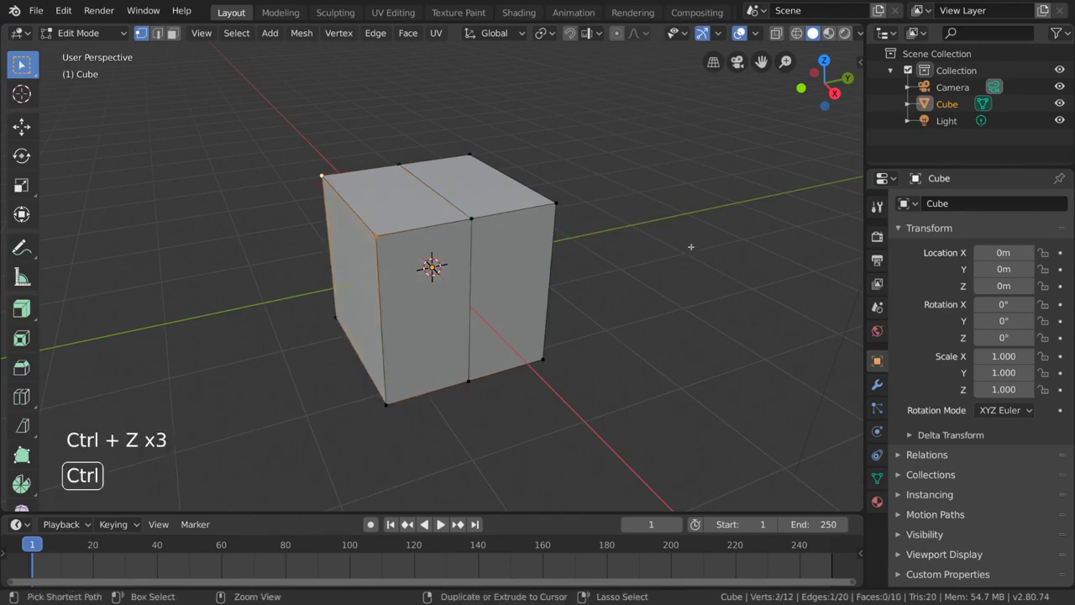
key(ctrl+z)
key(ctrl+z)
key(ctrl+z)
scroll(660, 249, down, 1)
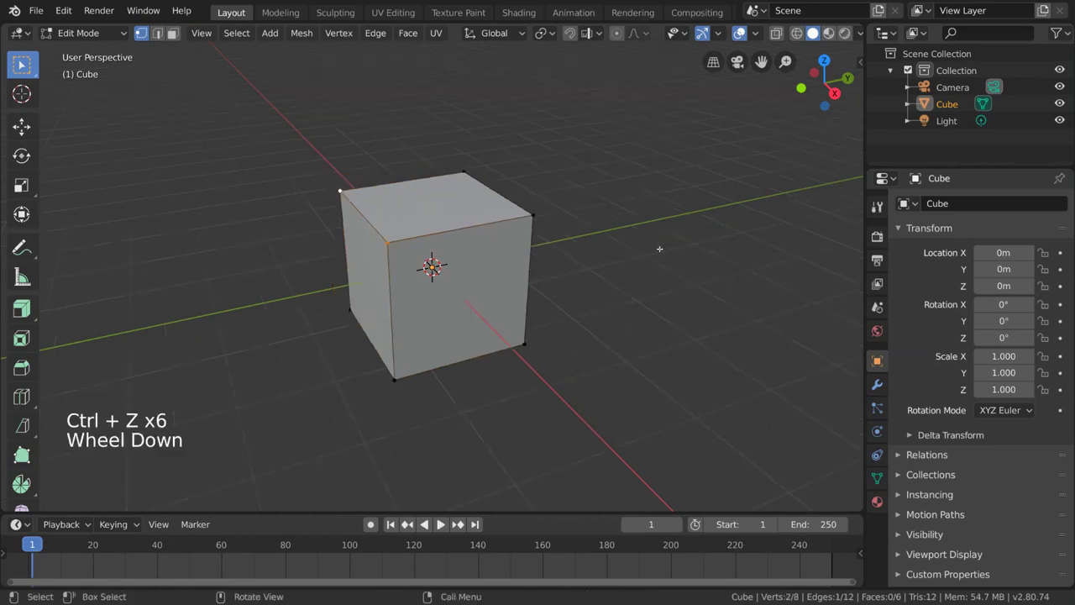
scroll(660, 248, down, 5)
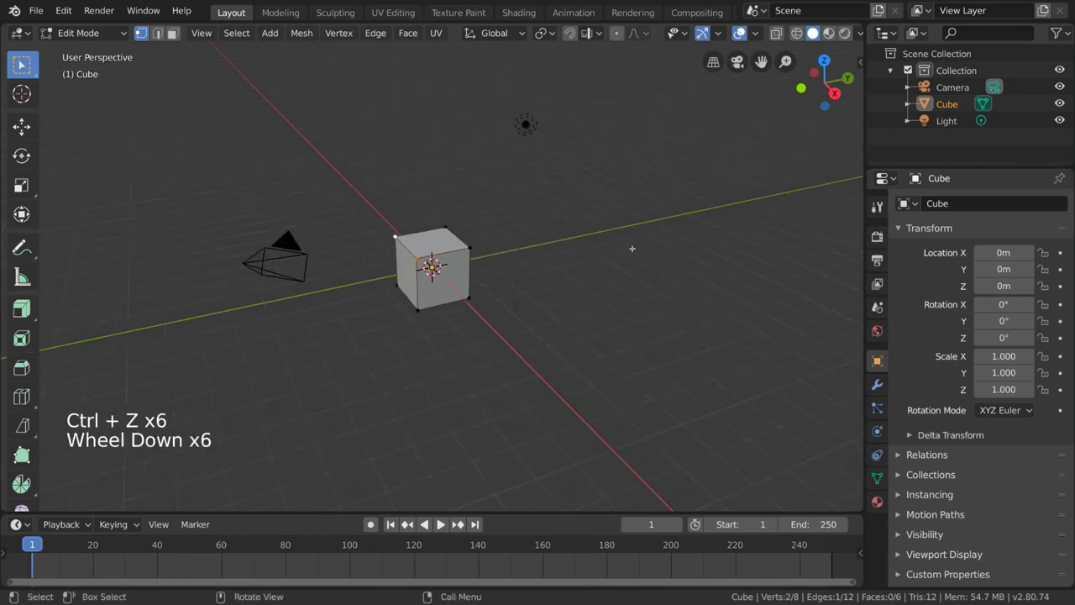